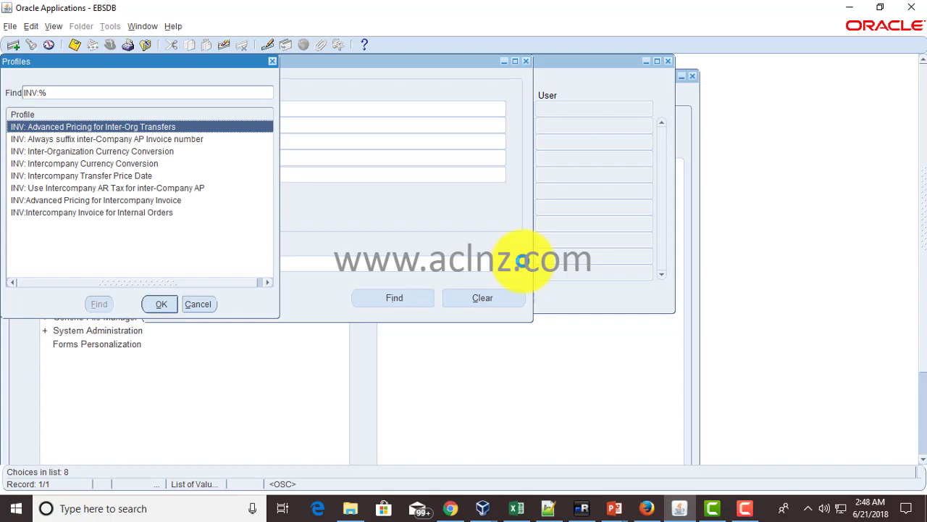
Step: Query the INV: Intercompany Currency Conversion profile option and check its Site value
{"action": "left_click", "coordinate": [78, 165]}
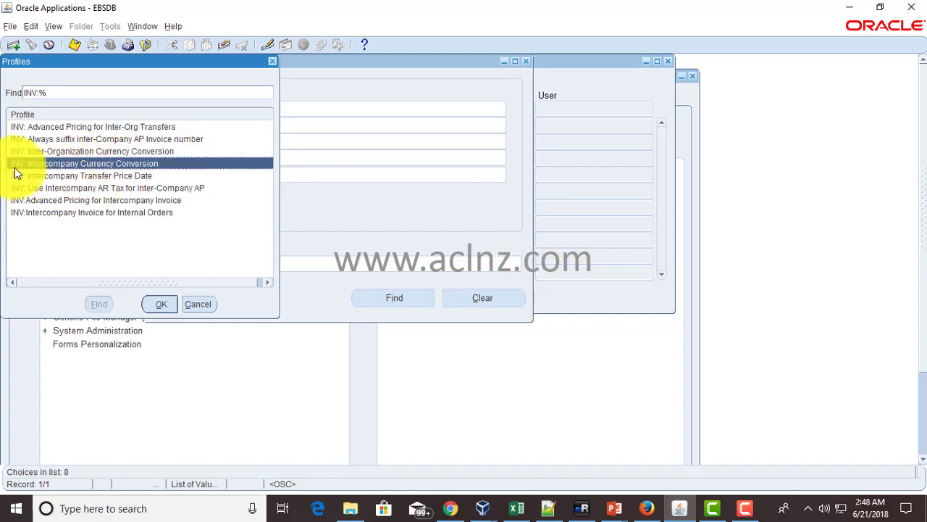
{"action": "left_click", "coordinate": [161, 307]}
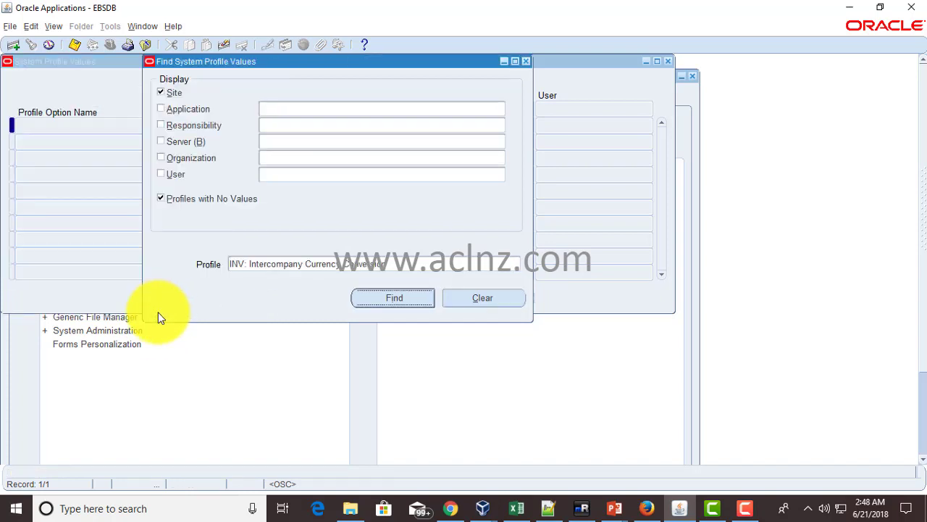
{"action": "left_click", "coordinate": [395, 301]}
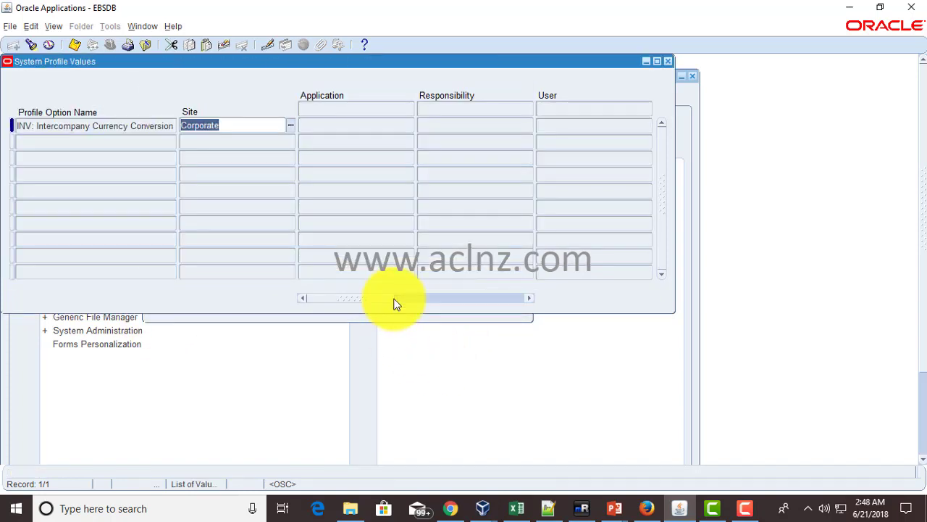
{"action": "left_click_drag", "start_coordinate": [241, 125], "coordinate": [181, 125]}
{"action": "left_click", "coordinate": [232, 127]}
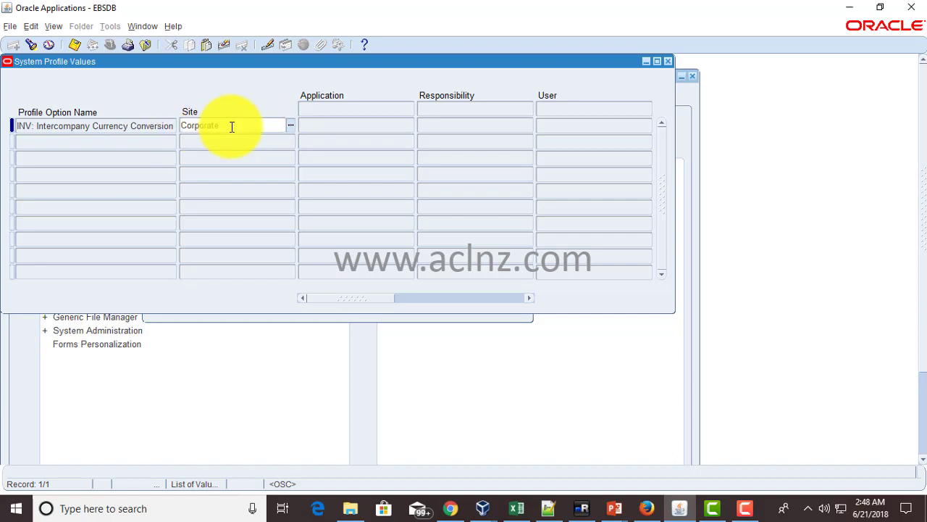
Step: Browse the conversion types available for the Site value, including Spot, User and DALY, and leave without choosing one
{"action": "left_click", "coordinate": [291, 127]}
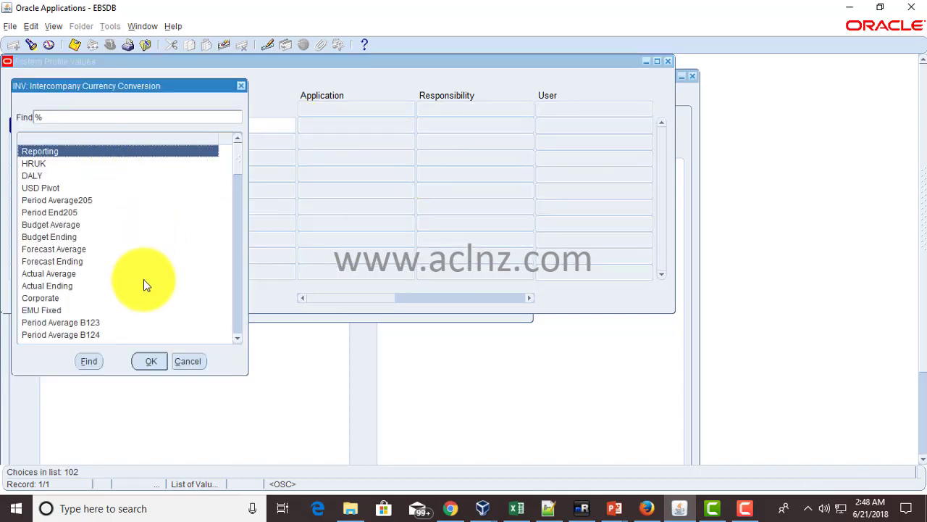
{"action": "scroll", "coordinate": [143, 279], "scroll_direction": "down", "scroll_amount": 1}
{"action": "scroll", "coordinate": [149, 285], "scroll_direction": "down", "scroll_amount": 10}
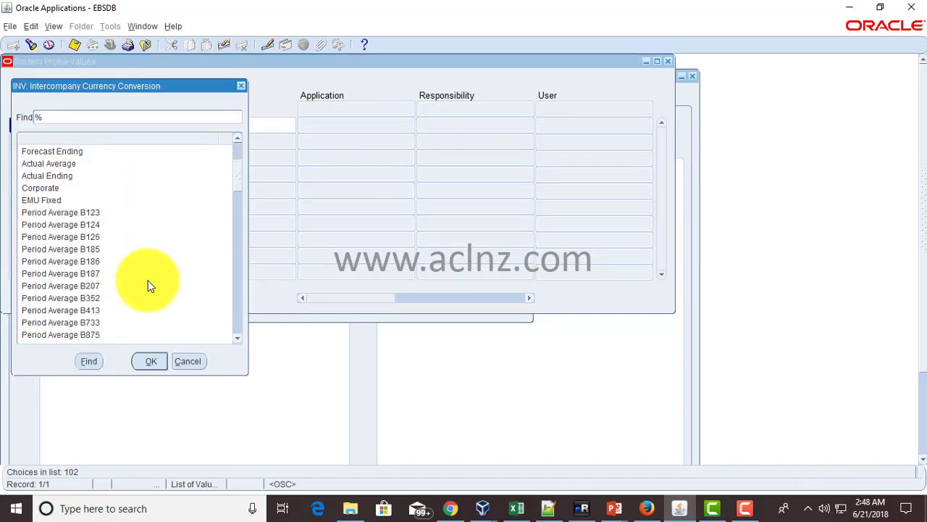
{"action": "scroll", "coordinate": [149, 284], "scroll_direction": "down", "scroll_amount": 12}
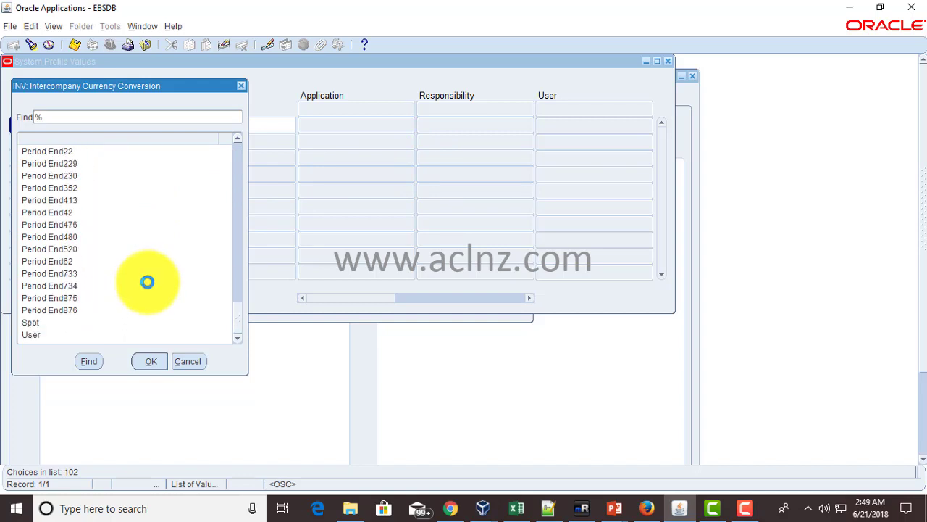
{"action": "left_click", "coordinate": [34, 322]}
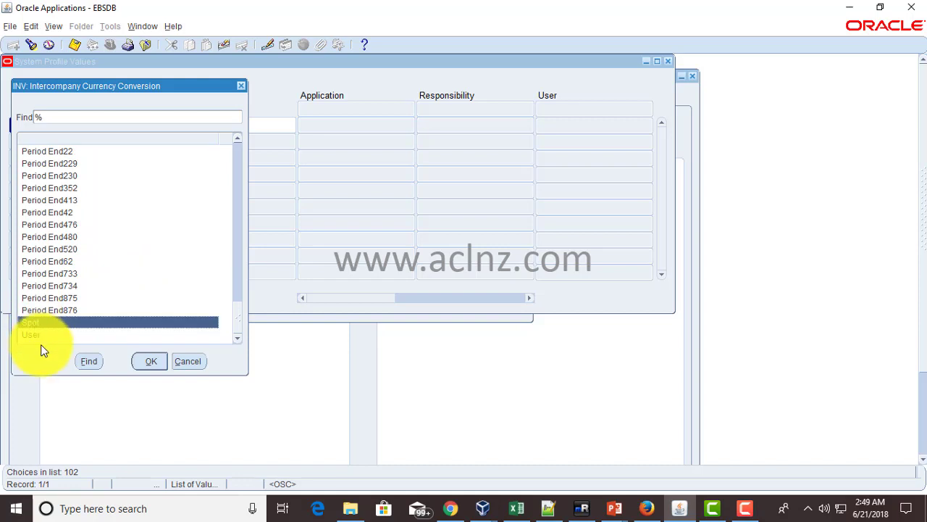
{"action": "left_click", "coordinate": [47, 330]}
{"action": "scroll", "coordinate": [95, 297], "scroll_direction": "up", "scroll_amount": 20}
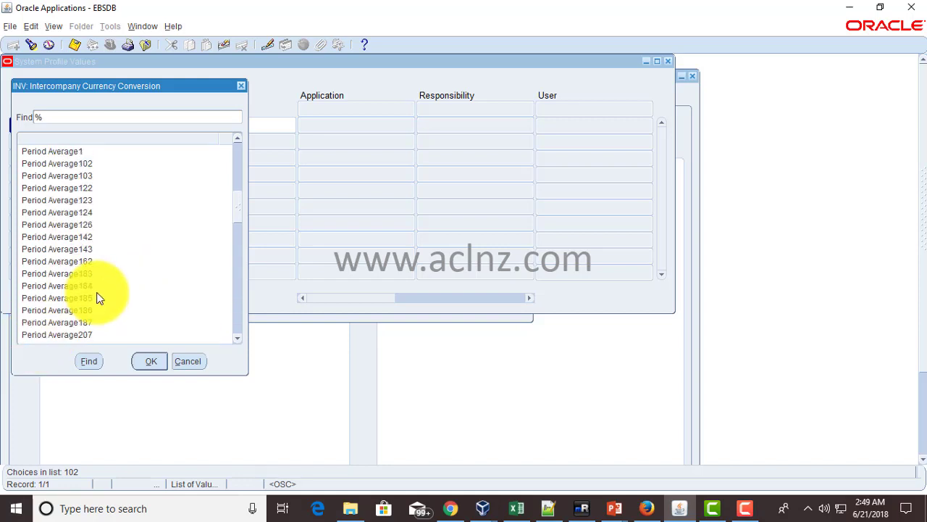
{"action": "scroll", "coordinate": [98, 297], "scroll_direction": "up", "scroll_amount": 4}
{"action": "left_click", "coordinate": [30, 151]}
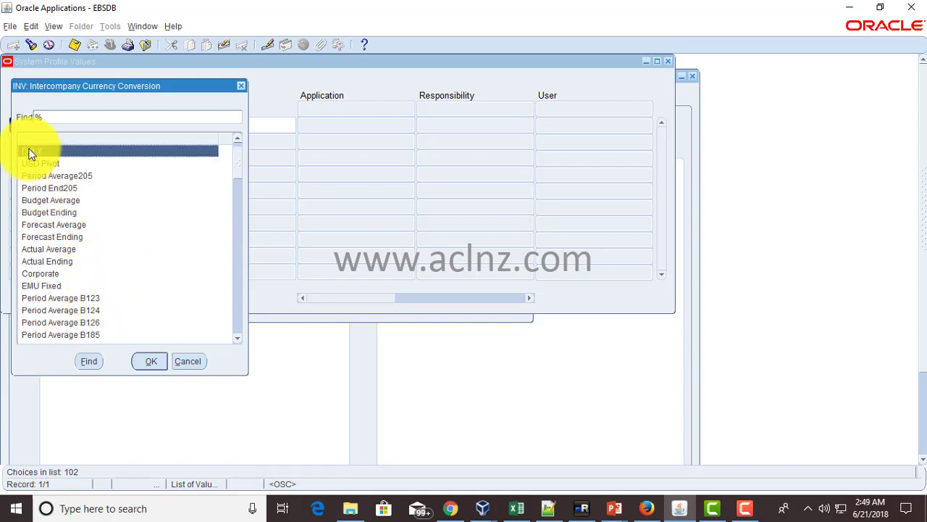
{"action": "left_click", "coordinate": [190, 360]}
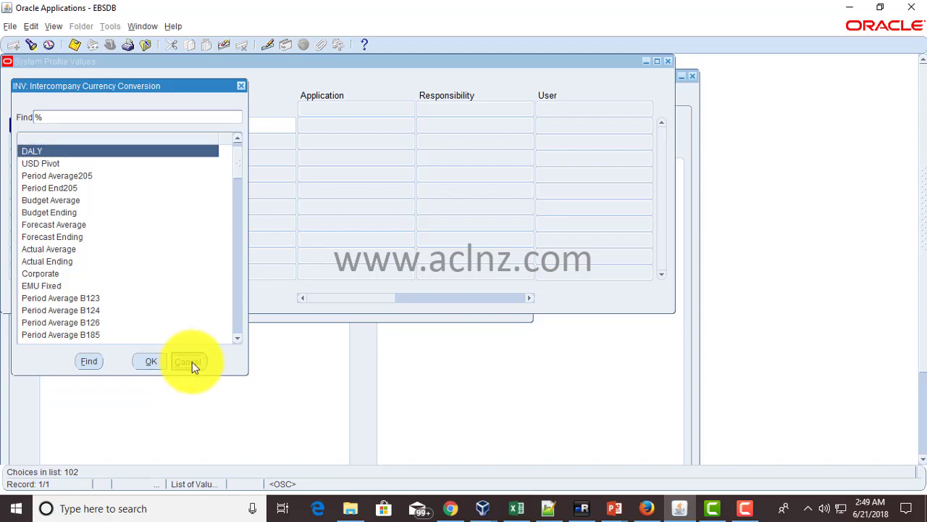
Step: Switch to the PowerPoint slide show to review INV:Inter-company Invoice for Internal Orders, and return to Oracle Applications
{"action": "mouse_move", "coordinate": [617, 503]}
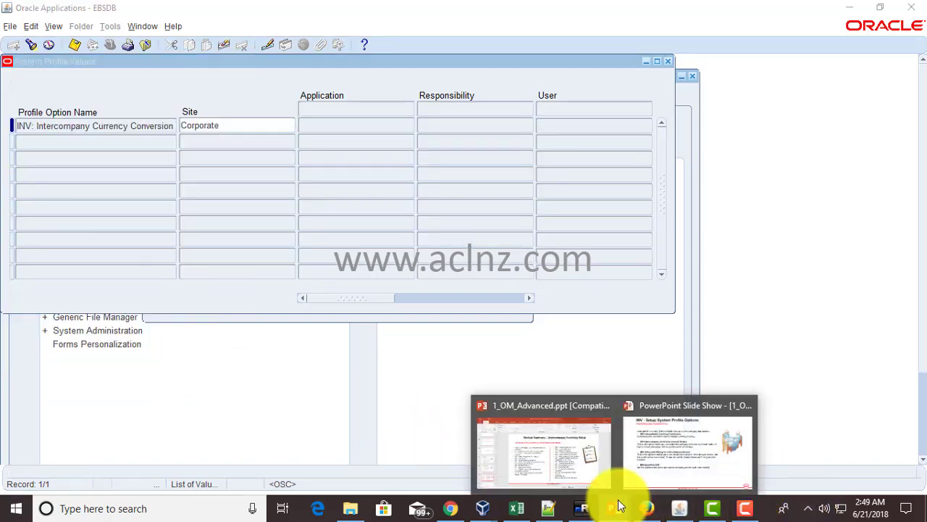
{"action": "left_click", "coordinate": [610, 438]}
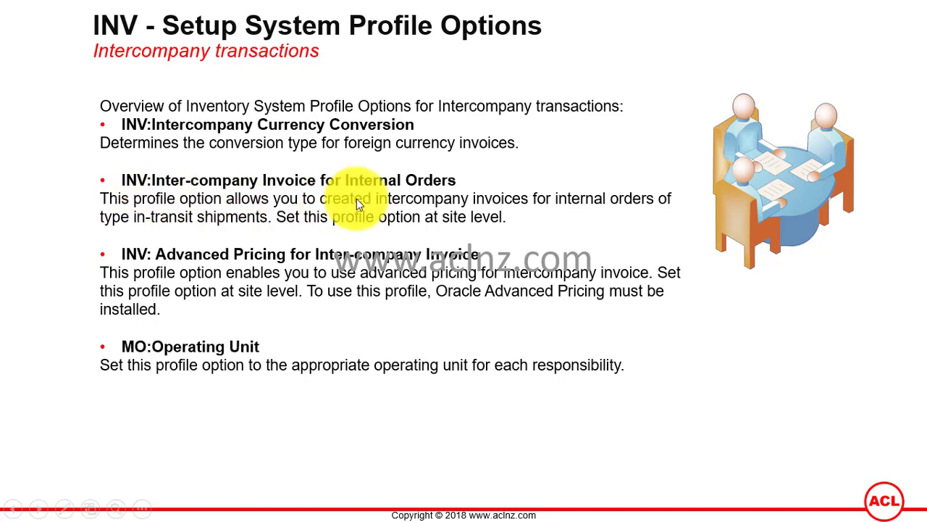
{"action": "key", "text": "alt+Tab"}
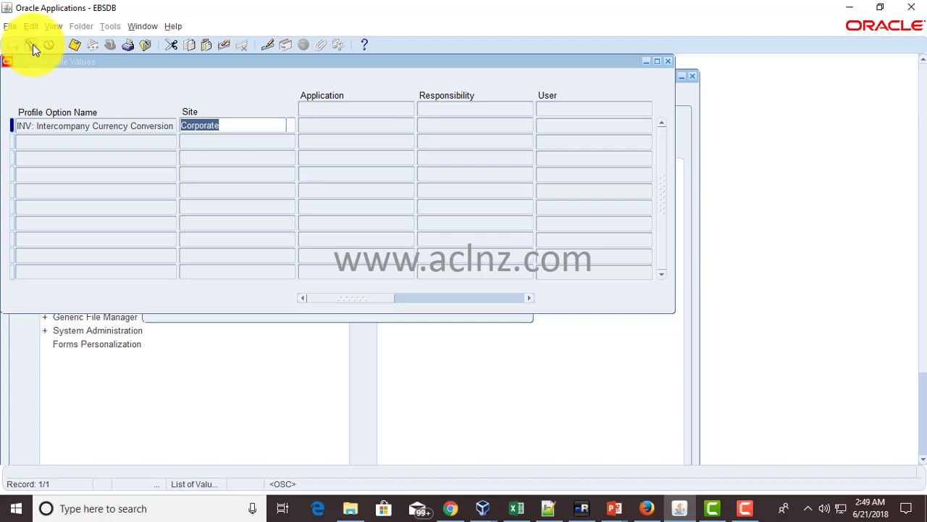
Step: Query the INV:Intercompany Invoice for Internal Orders profile option, searching with INV%Inter%, and review the values allowed for Site
{"action": "left_click", "coordinate": [32, 44]}
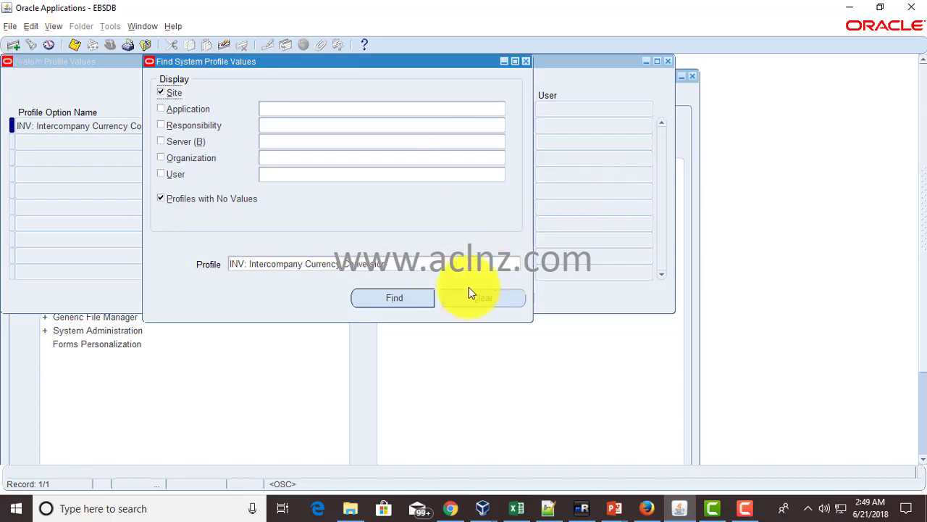
{"action": "left_click", "coordinate": [520, 265]}
{"action": "type", "text": "INV"}
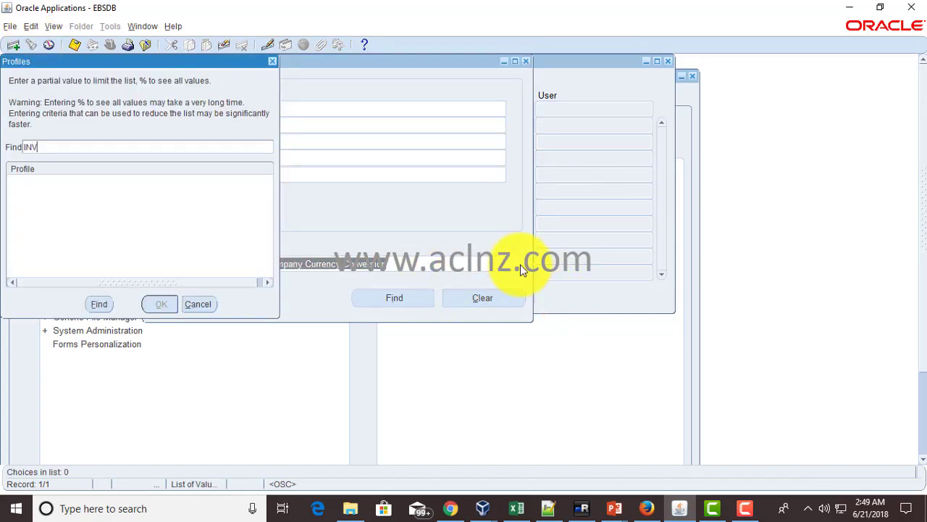
{"action": "type", "text": "%Inter%"}
{"action": "key", "text": "Return"}
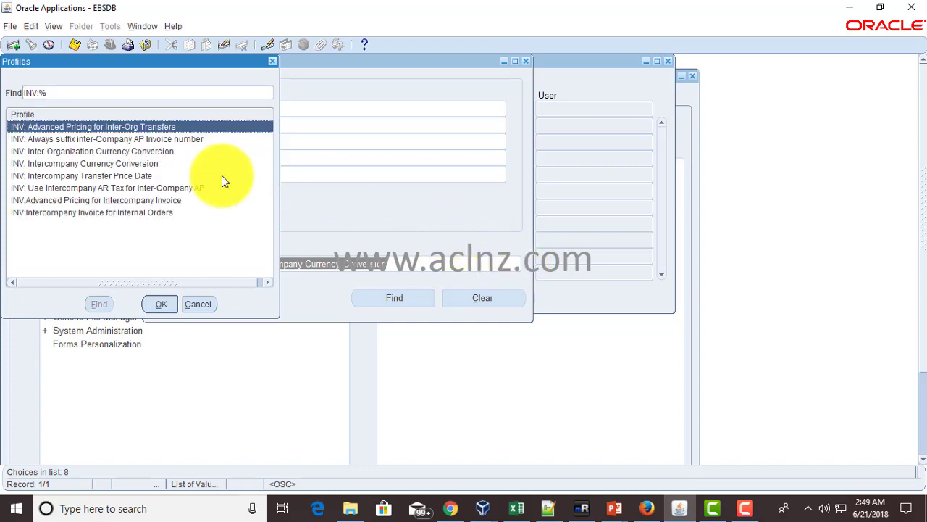
{"action": "left_click", "coordinate": [91, 213]}
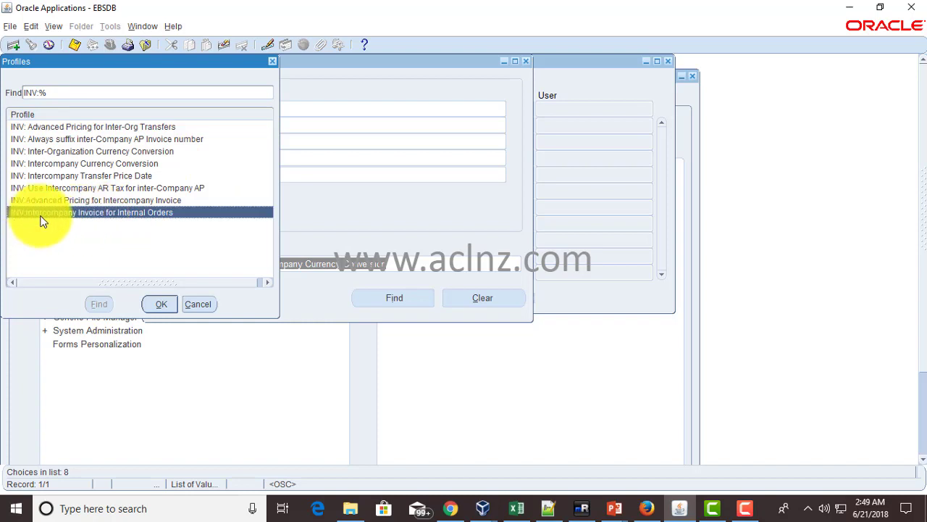
{"action": "left_click", "coordinate": [160, 305]}
{"action": "left_click", "coordinate": [400, 303]}
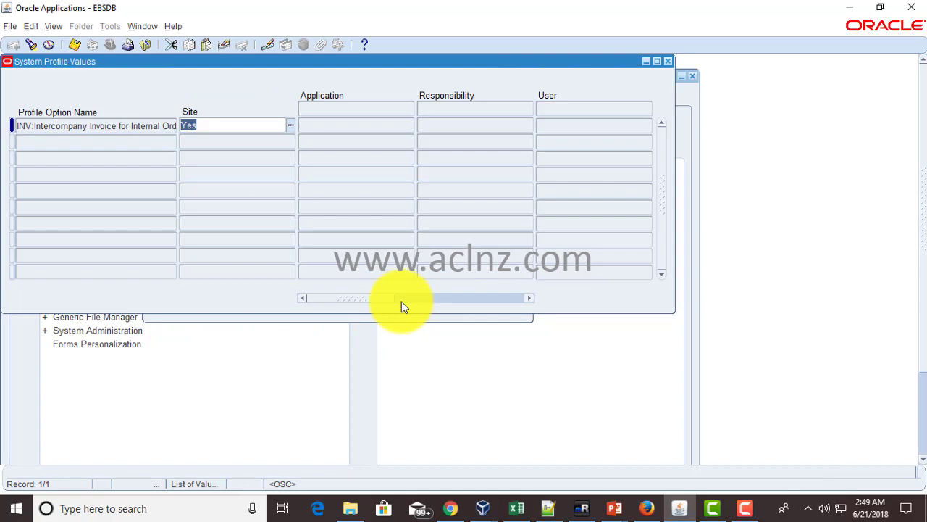
{"action": "left_click", "coordinate": [286, 128]}
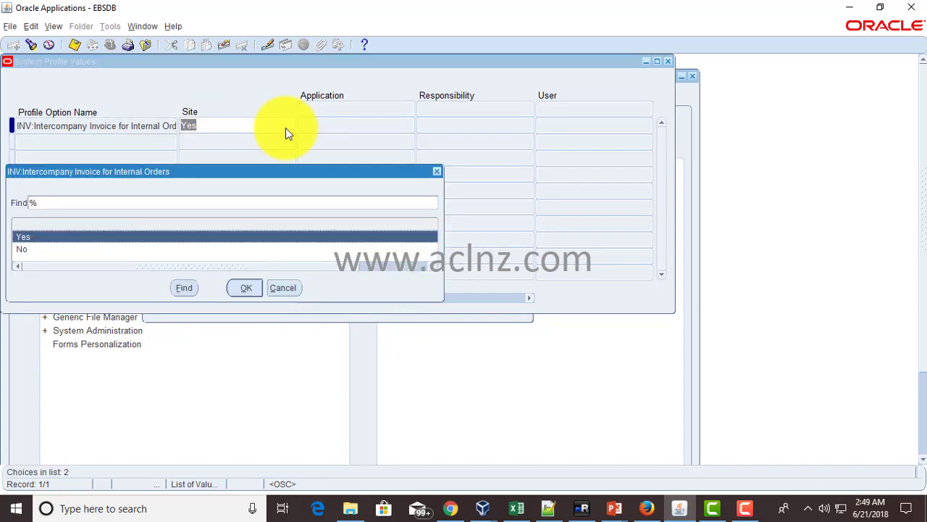
{"action": "left_click", "coordinate": [283, 290]}
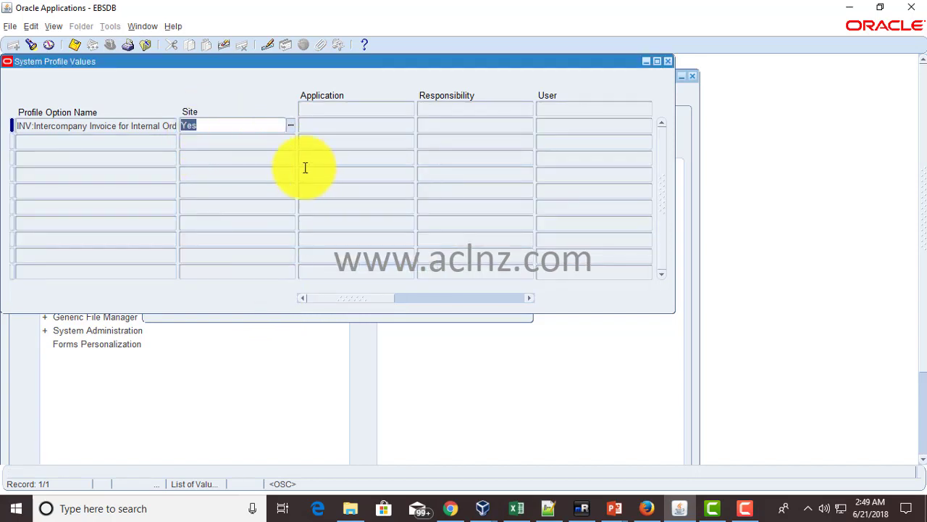
Step: Switch to the PowerPoint slide show to review INV: Advanced Pricing for Inter-company Invoice, and return to Oracle Applications
{"action": "mouse_move", "coordinate": [613, 503]}
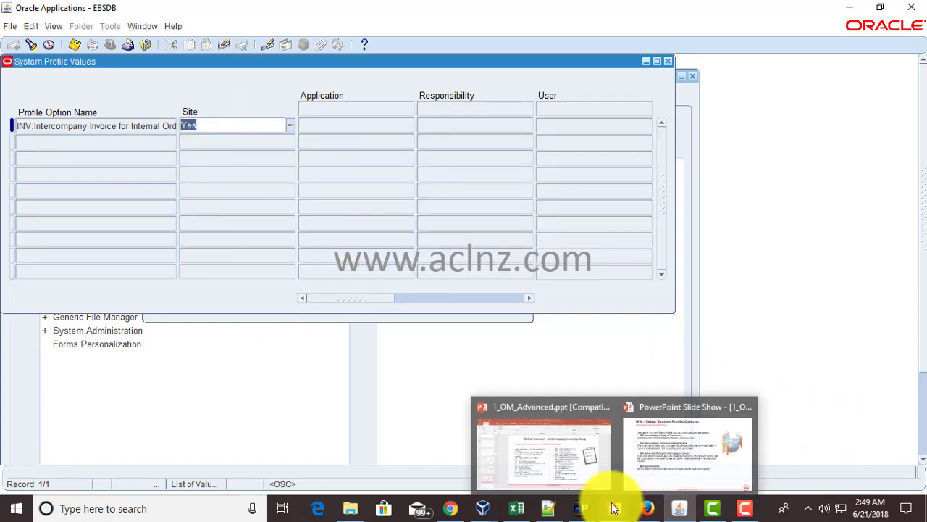
{"action": "left_click", "coordinate": [660, 463]}
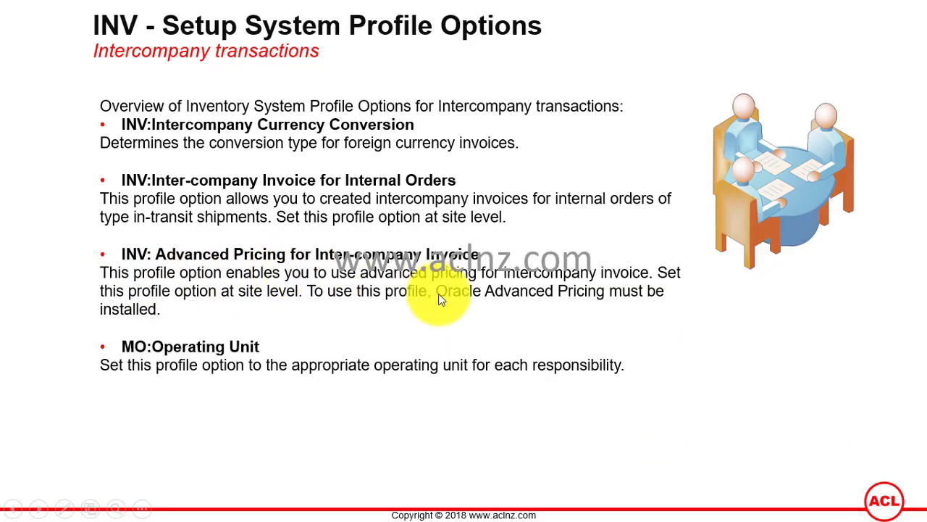
{"action": "key", "text": "alt+Tab"}
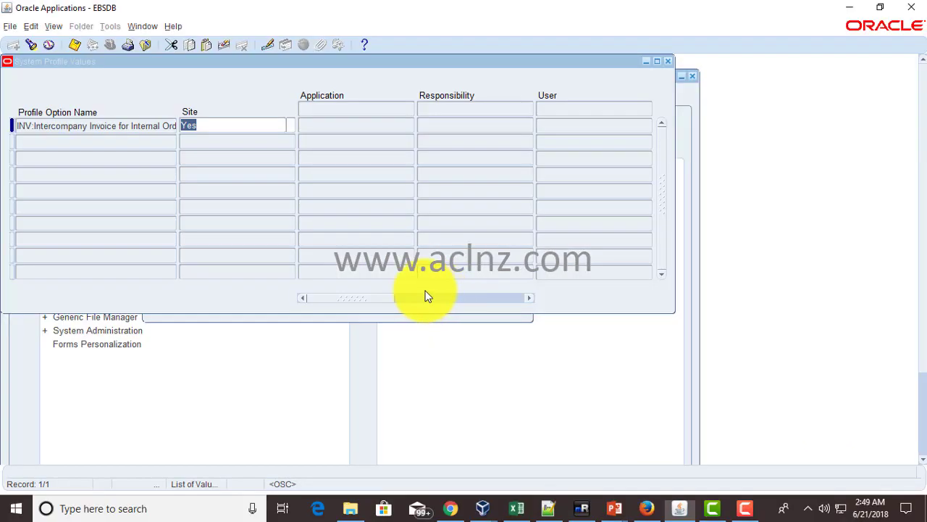
Step: Query the INV:Advanced Pricing for Intercompany Invoice profile option, searching with INV%Adv%, and set its Site value to Yes
{"action": "left_click", "coordinate": [33, 42]}
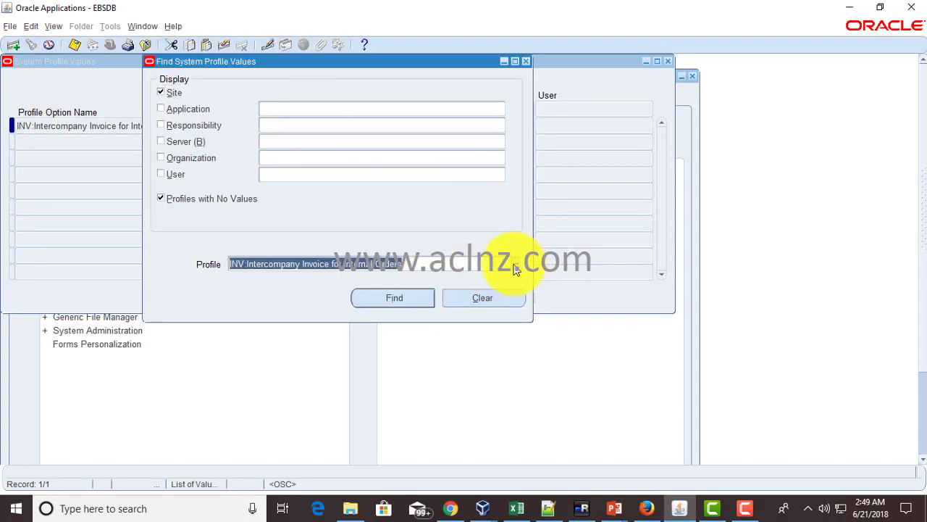
{"action": "key", "text": "ctrl+l"}
{"action": "type", "text": "lNV"}
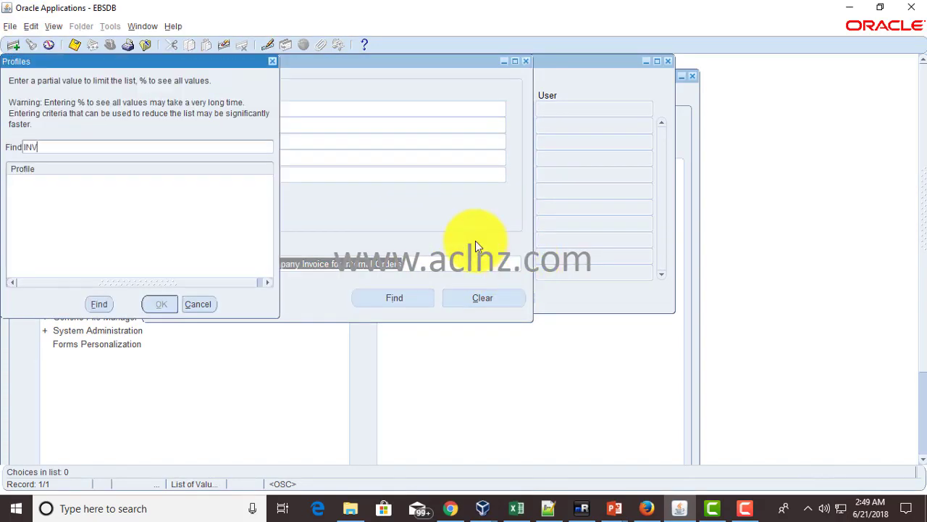
{"action": "type", "text": "%Adv%"}
{"action": "key", "text": "Return"}
{"action": "left_click", "coordinate": [122, 138]}
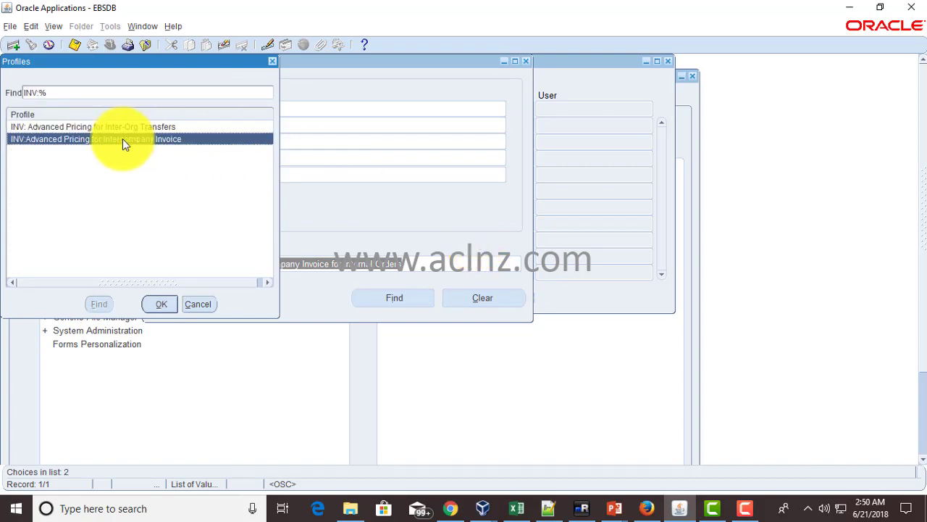
{"action": "left_click", "coordinate": [168, 304]}
{"action": "left_click", "coordinate": [401, 299]}
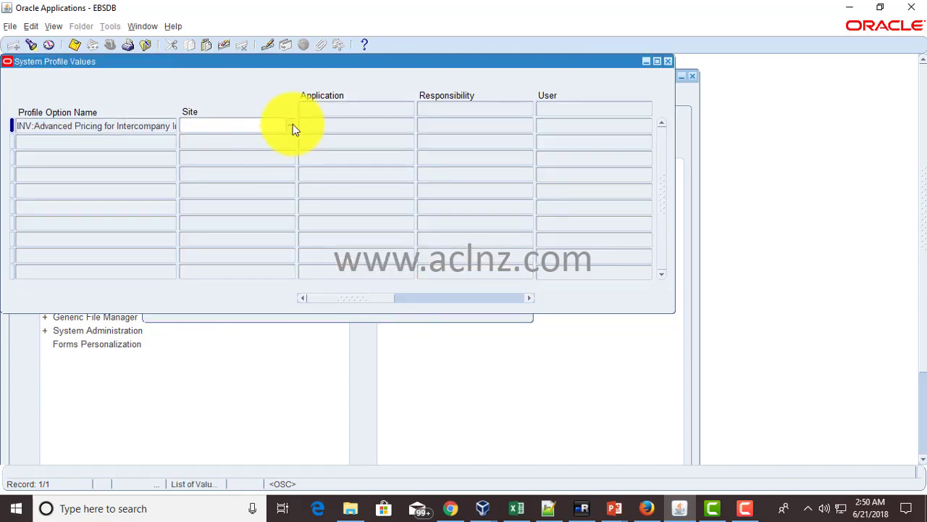
{"action": "left_click", "coordinate": [293, 123]}
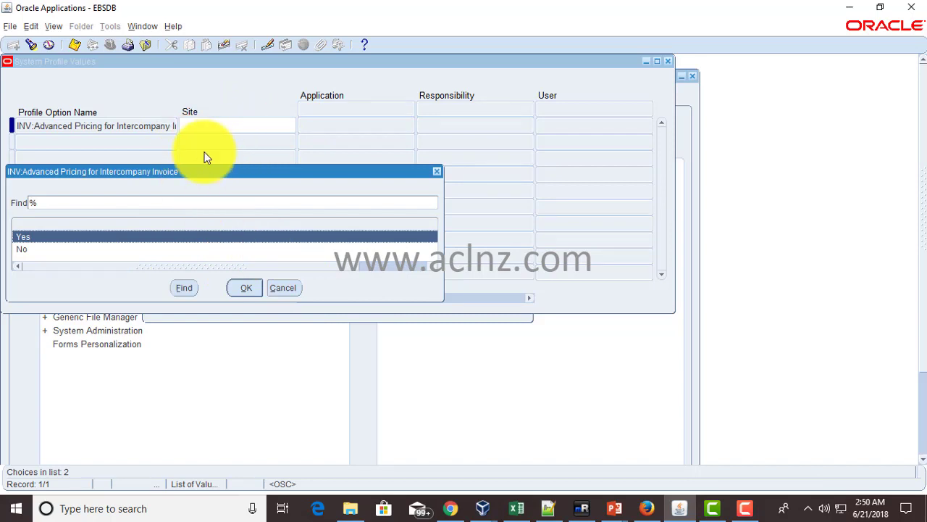
{"action": "left_click", "coordinate": [246, 288]}
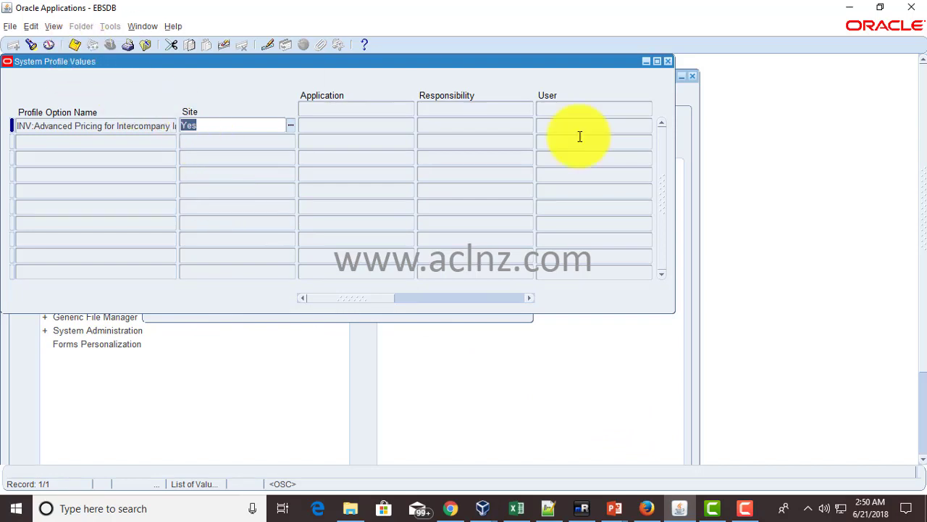
Step: Switch to the PowerPoint slide show to review the MO:Operating Unit profile option, and return to Oracle Applications
{"action": "mouse_move", "coordinate": [612, 509]}
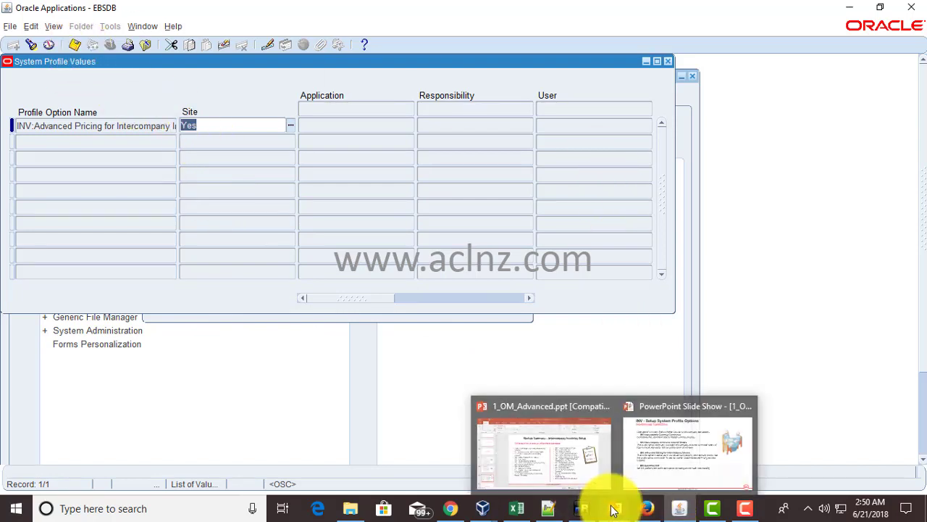
{"action": "left_click", "coordinate": [656, 460]}
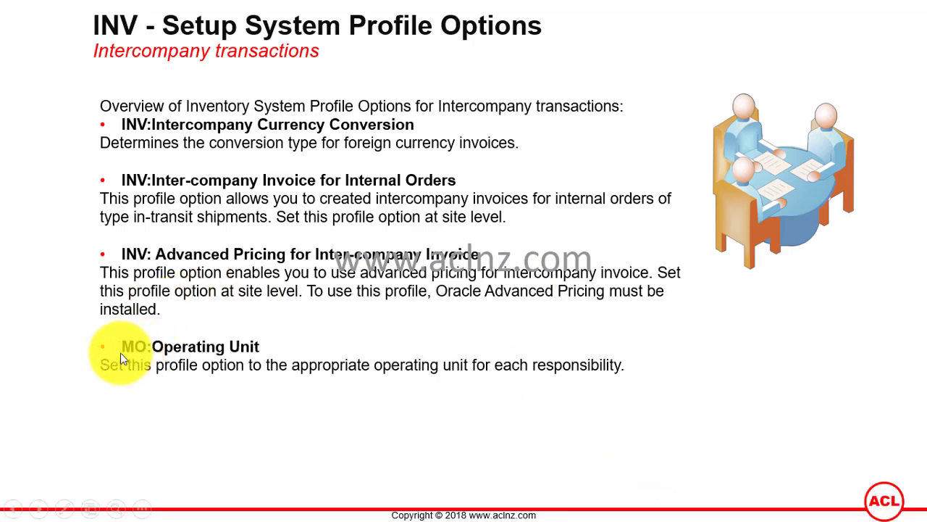
{"action": "key", "text": "alt+Tab"}
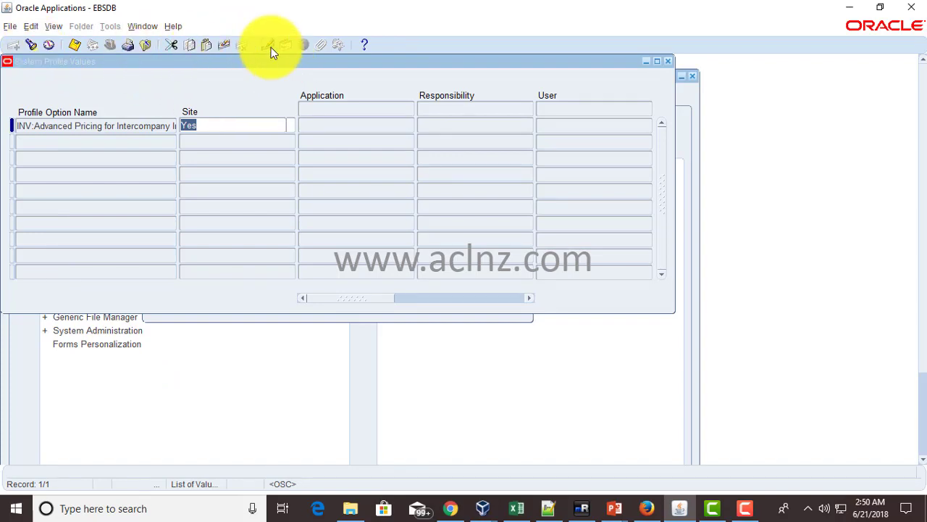
Step: Query the MO: Operating Unit profile option, searching the profile list with MO%Op%
{"action": "left_click", "coordinate": [220, 43]}
{"action": "left_click", "coordinate": [31, 44]}
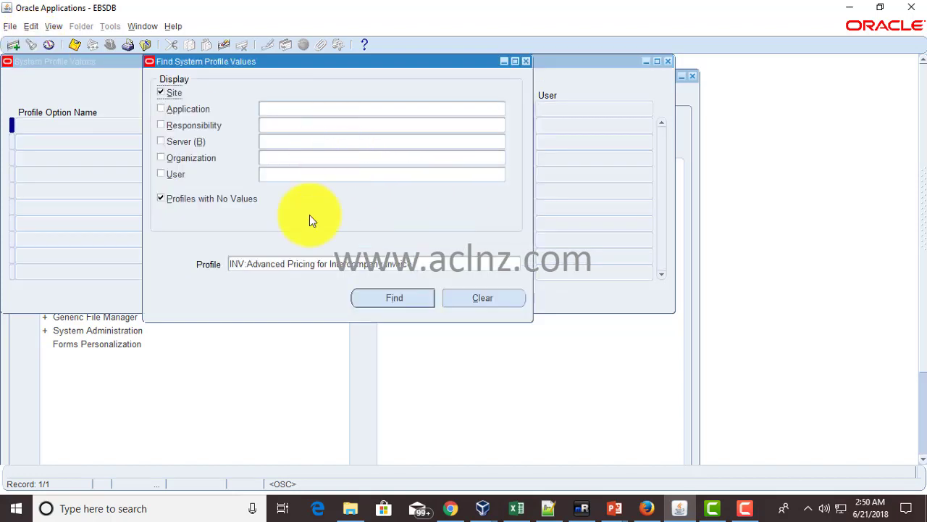
{"action": "left_click", "coordinate": [515, 267]}
{"action": "key", "text": "ctrl+l"}
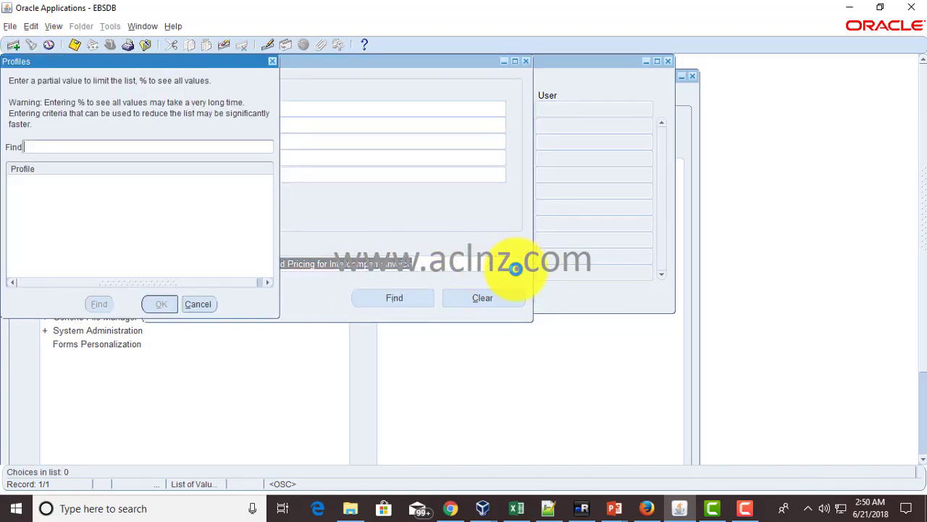
{"action": "type", "text": "MO%Op%"}
{"action": "key", "text": "Return"}
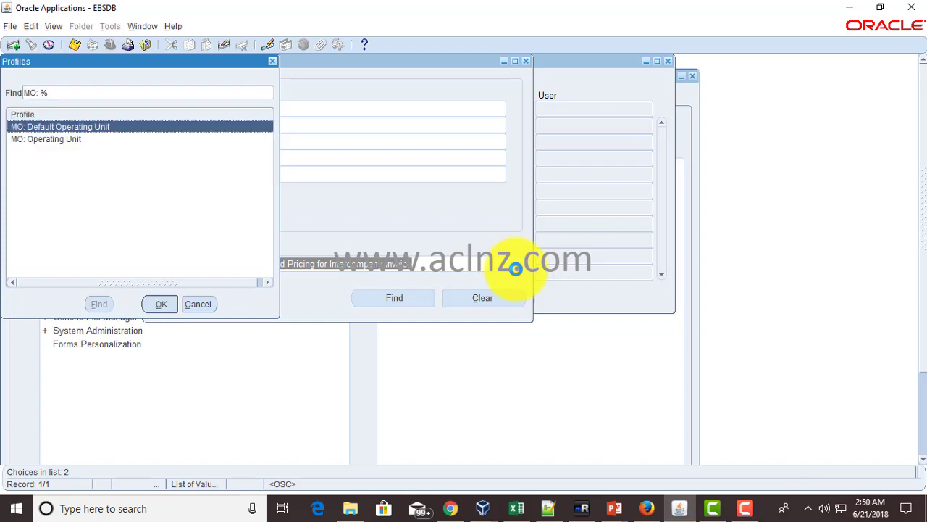
{"action": "left_click", "coordinate": [60, 140]}
{"action": "left_click", "coordinate": [160, 306]}
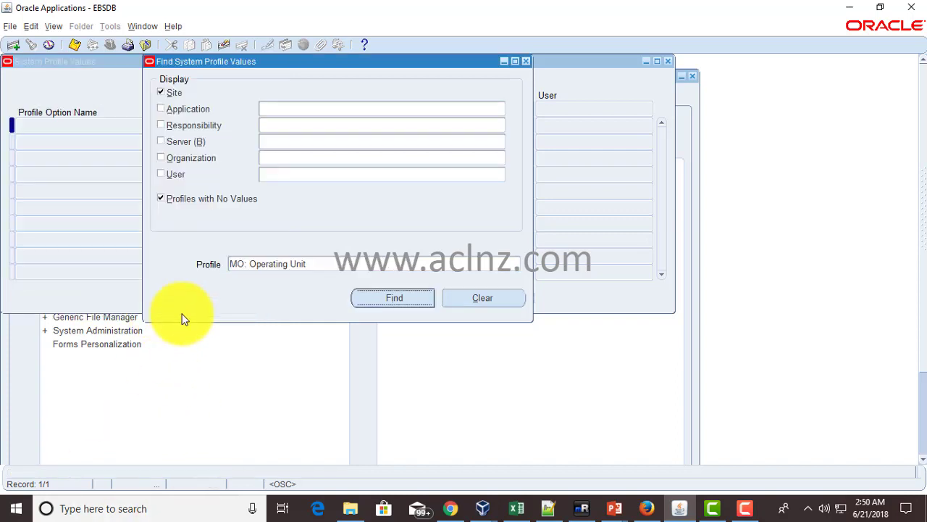
{"action": "left_click", "coordinate": [387, 297]}
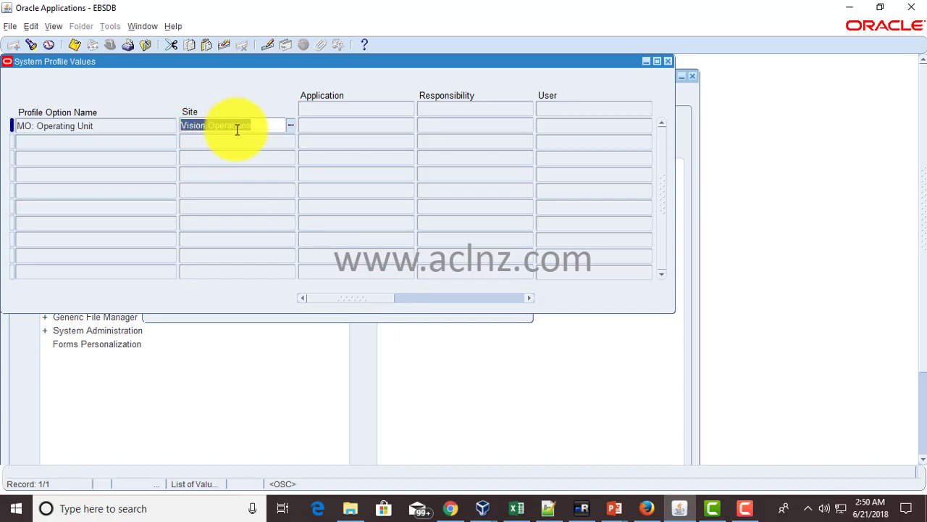
Step: Review the operating units allowed for the Site value of MO: Operating Unit without choosing another one
{"action": "left_click", "coordinate": [292, 131]}
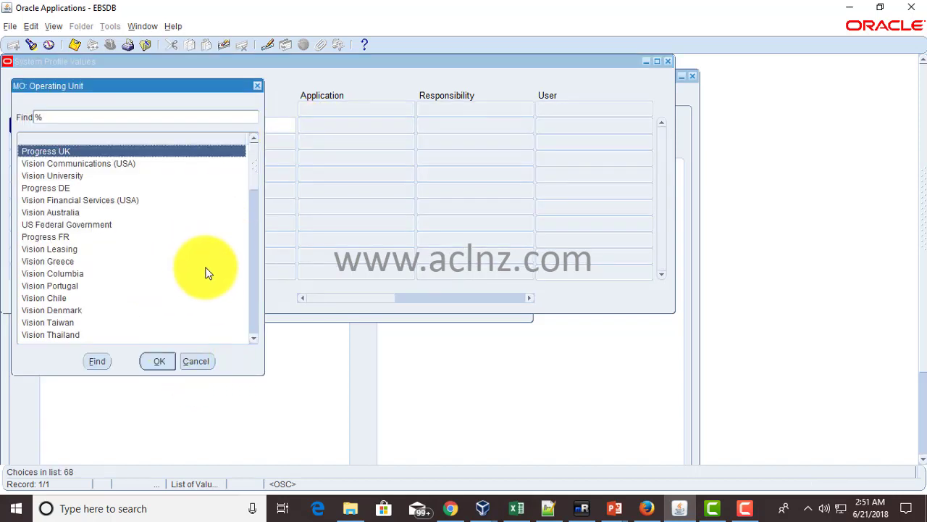
{"action": "scroll", "coordinate": [207, 271], "scroll_direction": "down", "scroll_amount": 7}
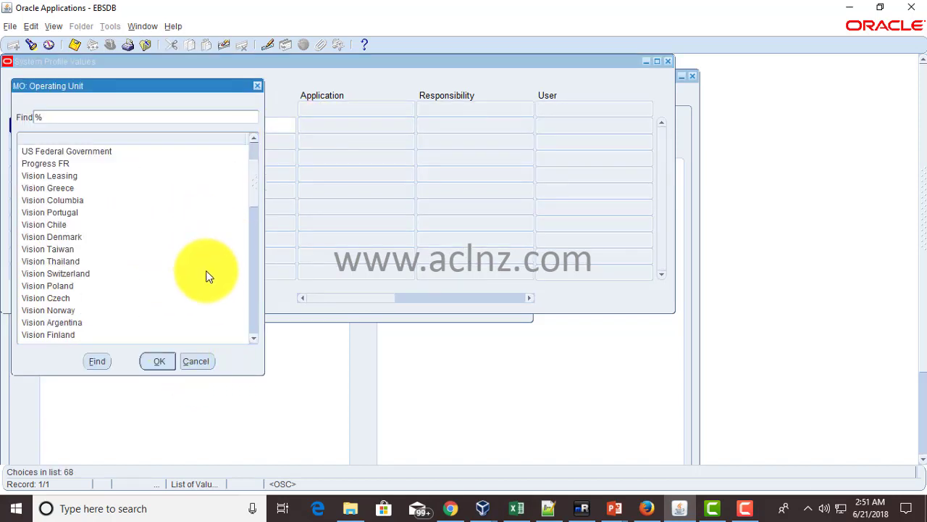
{"action": "left_click", "coordinate": [195, 363]}
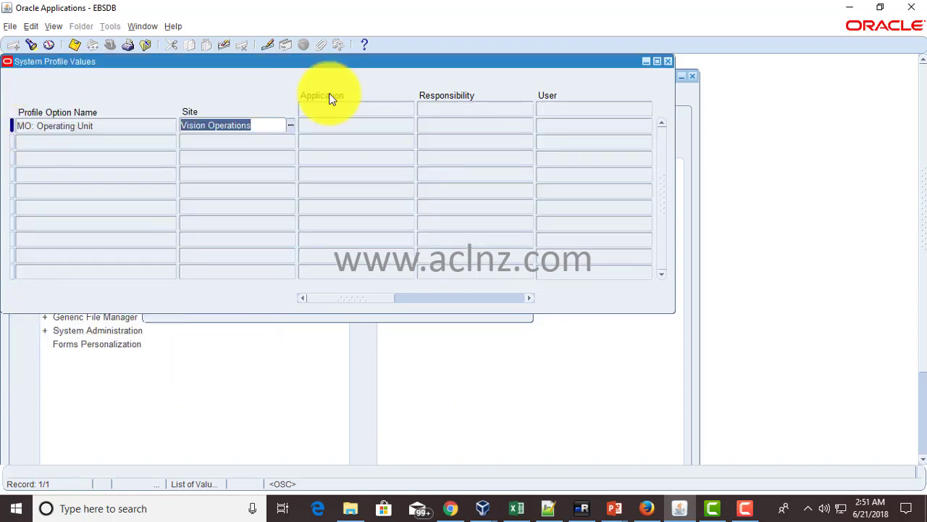
Step: Include Responsibility in a new profile search and look up responsibilities matching Vision%Operations% without choosing one
{"action": "left_click", "coordinate": [31, 45]}
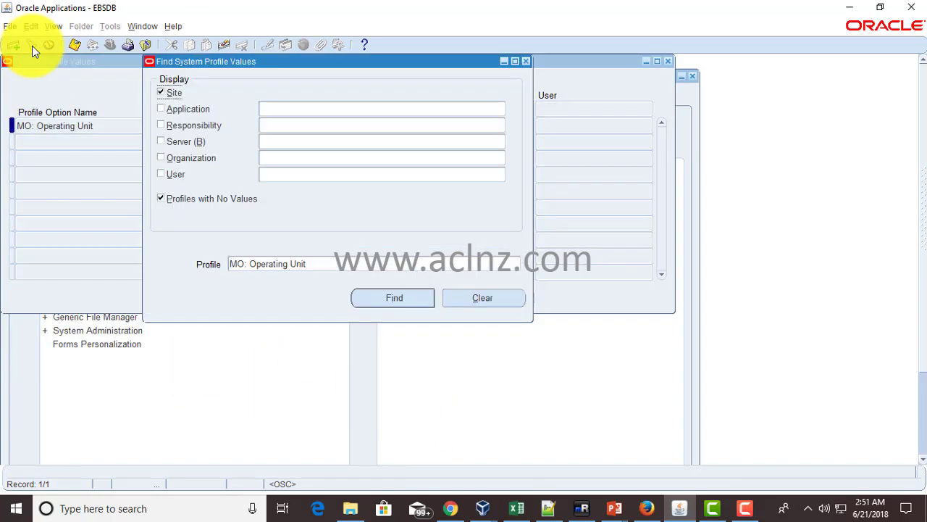
{"action": "left_click", "coordinate": [160, 125]}
{"action": "left_click", "coordinate": [500, 126]}
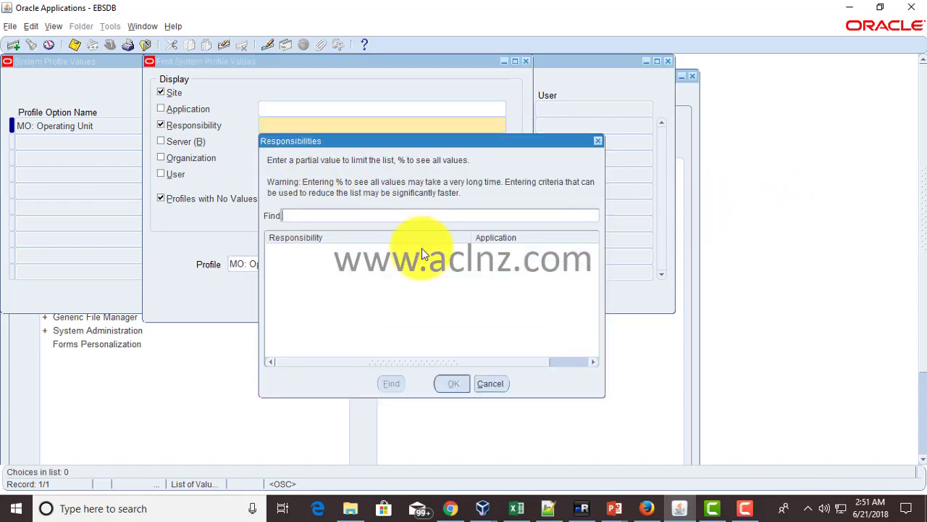
{"action": "type", "text": "Vision%Operations%"}
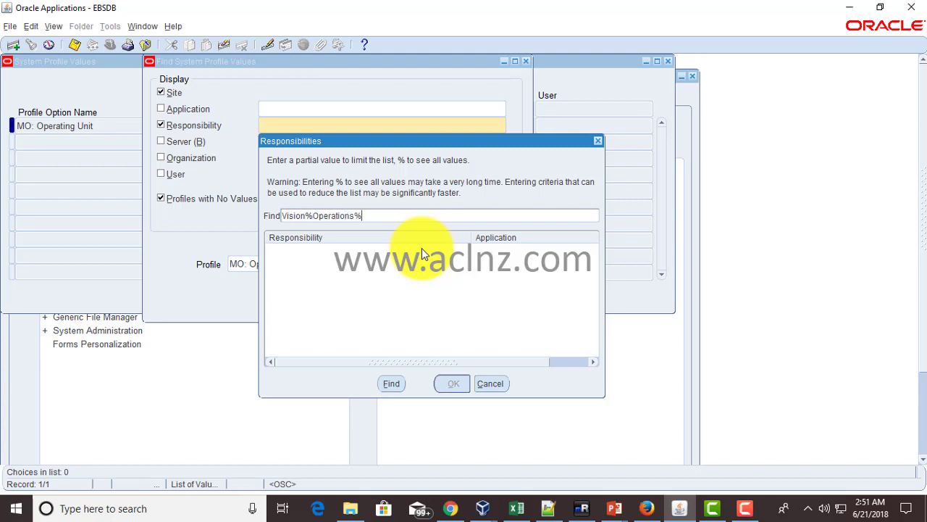
{"action": "key", "text": "Return"}
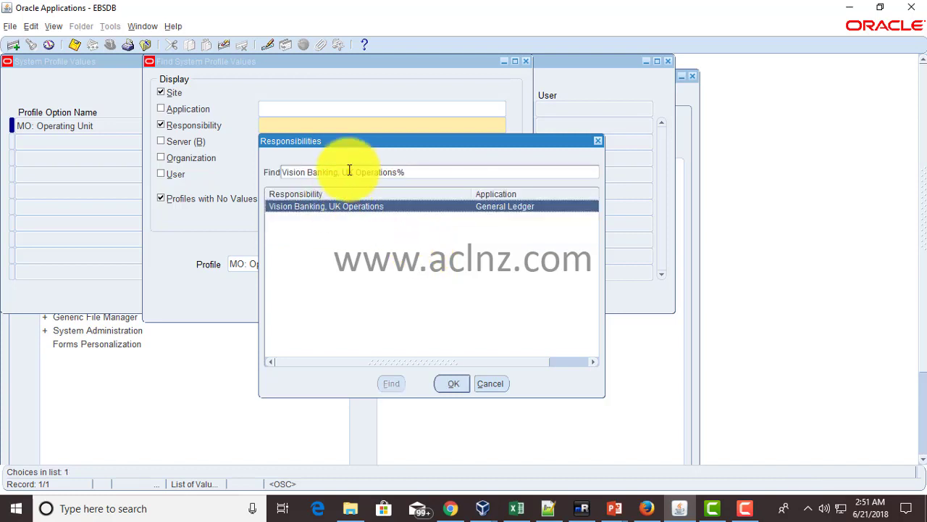
{"action": "left_click", "coordinate": [489, 383]}
Step: Look up responsibilities matching Vision % without choosing one, and clear the profile search criteria
{"action": "key", "text": "ctrl+l"}
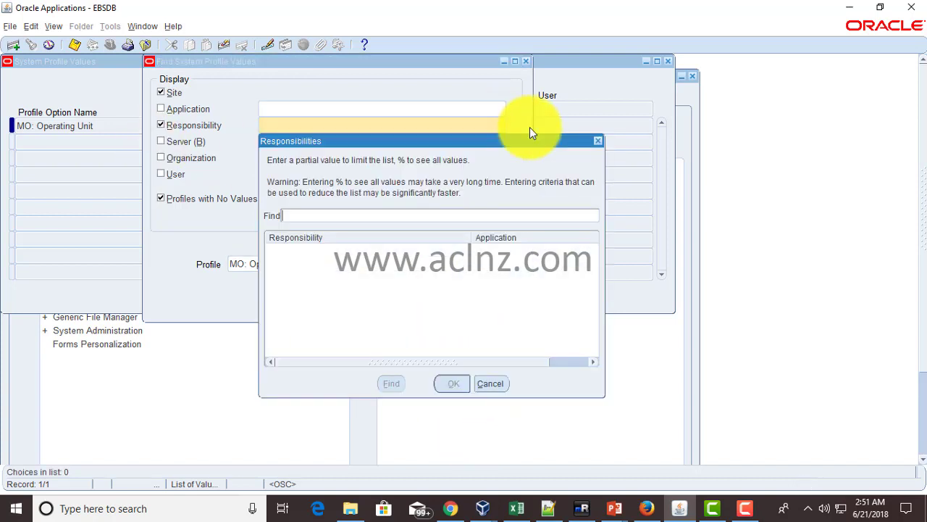
{"action": "type", "text": "Vision %"}
{"action": "key", "text": "Return"}
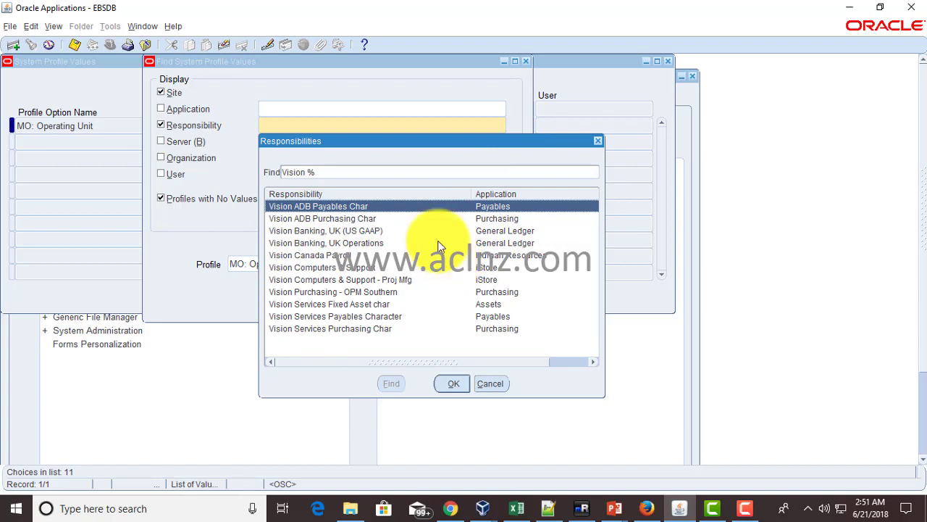
{"action": "left_click", "coordinate": [486, 389]}
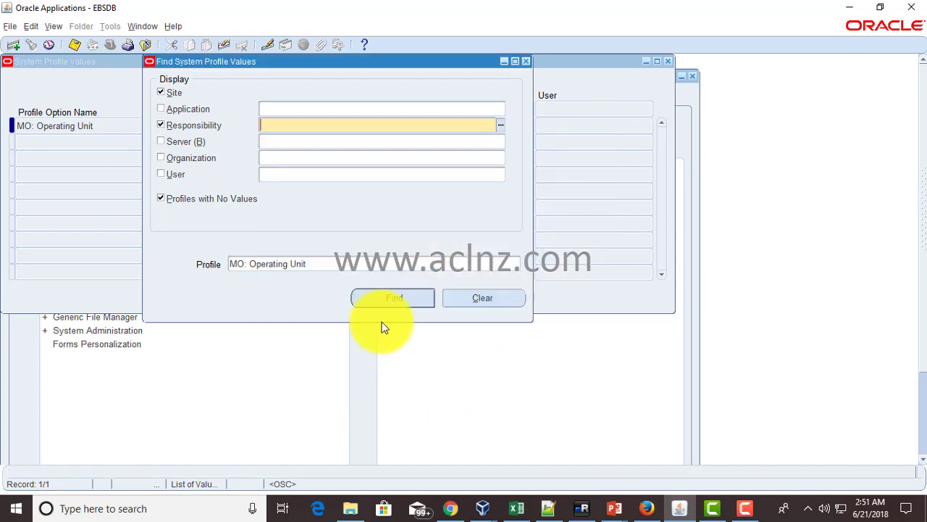
{"action": "left_click", "coordinate": [490, 297]}
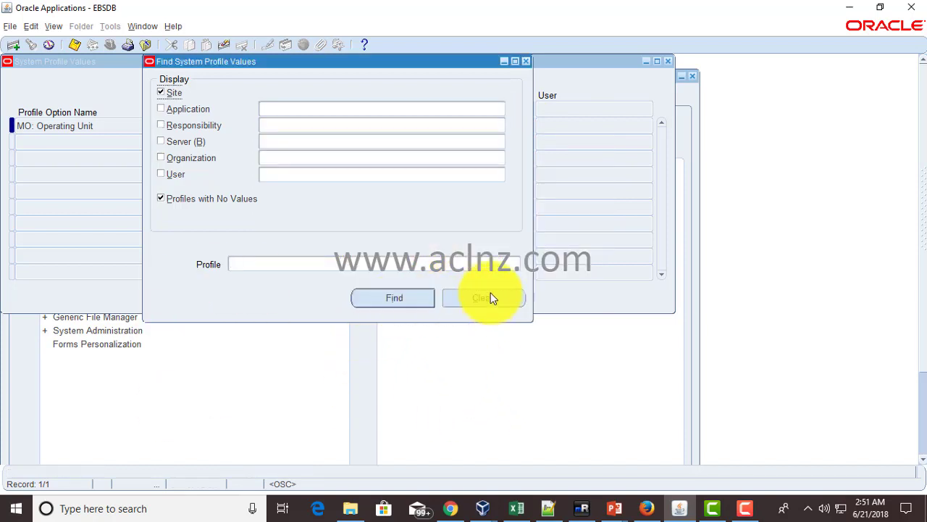
Step: Include Responsibility in the profile search and choose Vision Services Purchasing Char from the responsibilities matching Vision%
{"action": "left_click", "coordinate": [192, 125]}
{"action": "left_click", "coordinate": [505, 126]}
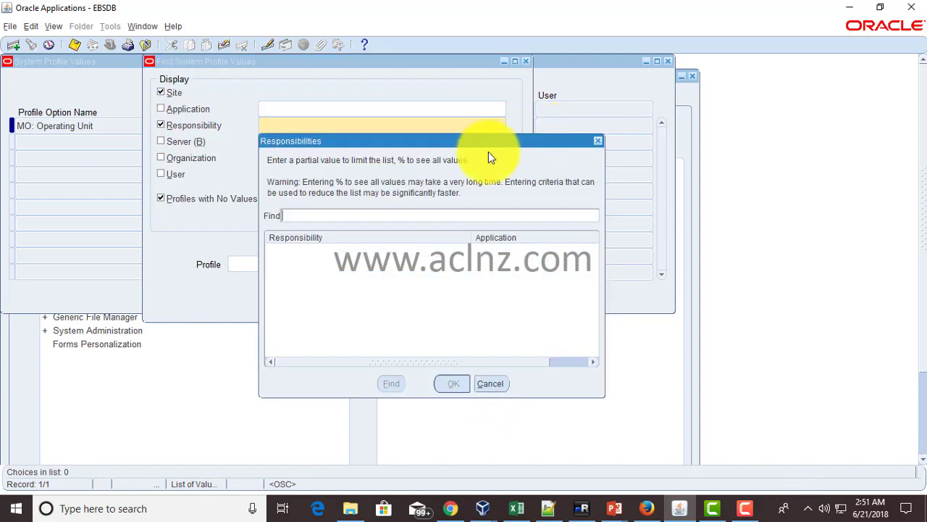
{"action": "type", "text": "Vision%"}
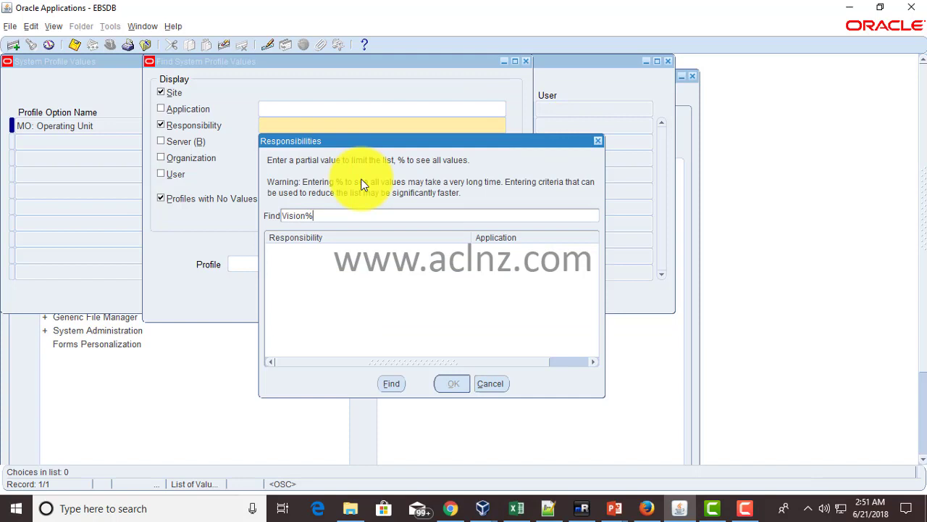
{"action": "key", "text": "Return"}
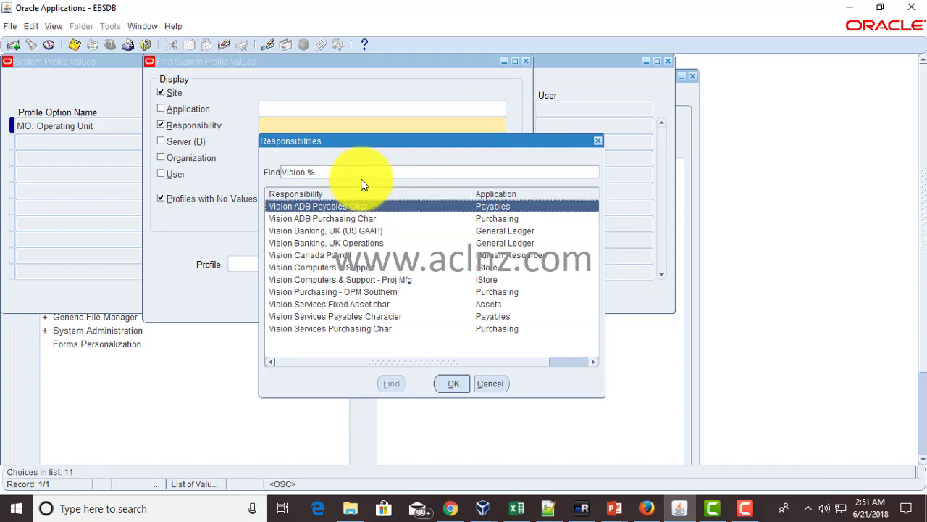
{"action": "left_click", "coordinate": [344, 329]}
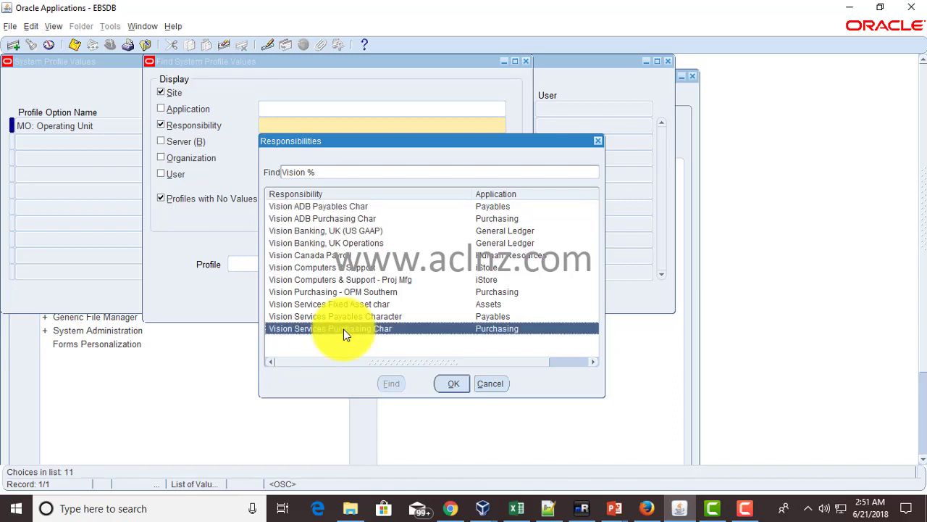
{"action": "left_click", "coordinate": [452, 383]}
Step: Try to query profile options for the chosen responsibility with the profile criterion MO%Operatio%
{"action": "left_click", "coordinate": [295, 264]}
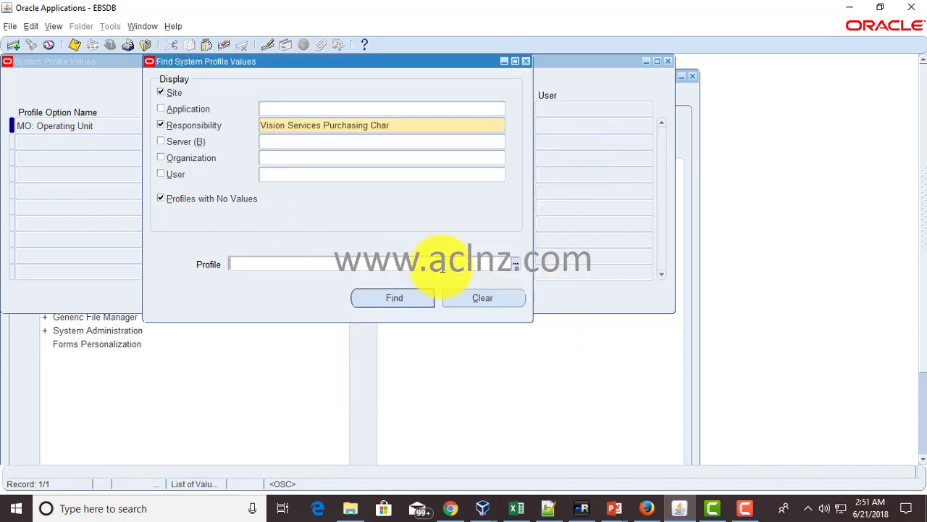
{"action": "type", "text": "MO%"}
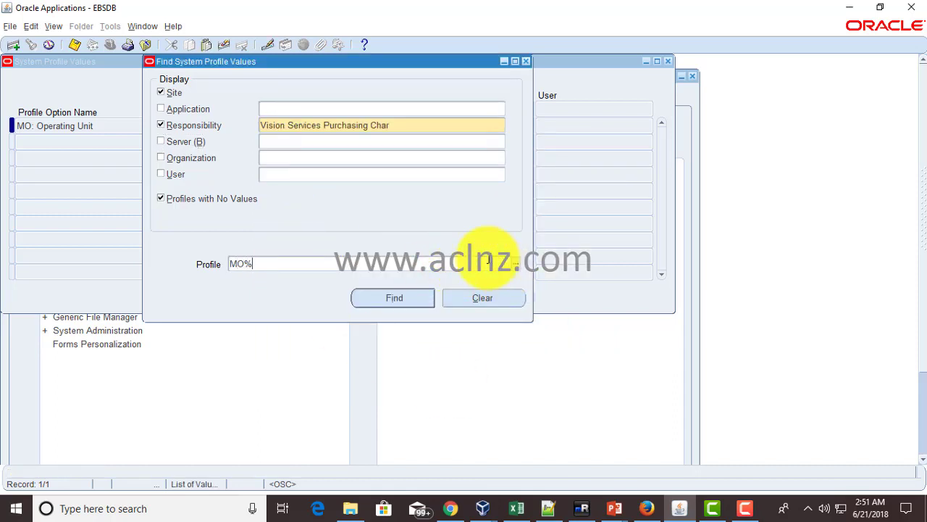
{"action": "type", "text": "Operatio%"}
{"action": "key", "text": "Tab"}
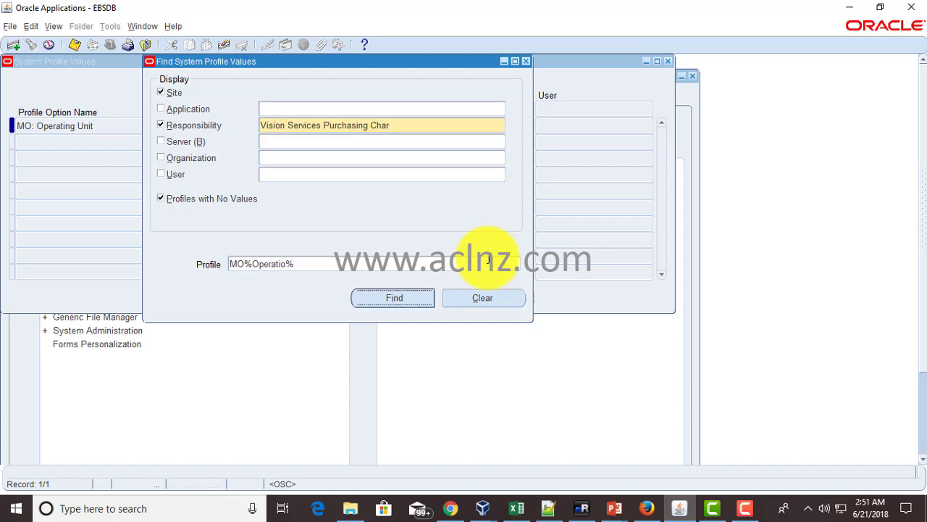
{"action": "left_click", "coordinate": [411, 299]}
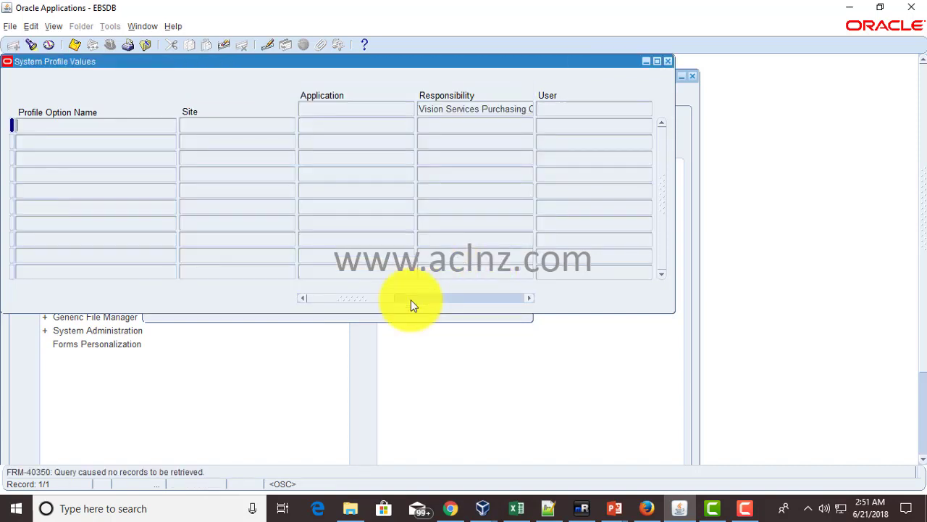
Step: Reopen the profile search and query MO: Operating Unit for Vision Services Purchasing Char, picking the profile with MO%Op%
{"action": "left_click", "coordinate": [30, 26]}
{"action": "left_click", "coordinate": [27, 44]}
{"action": "left_click", "coordinate": [32, 44]}
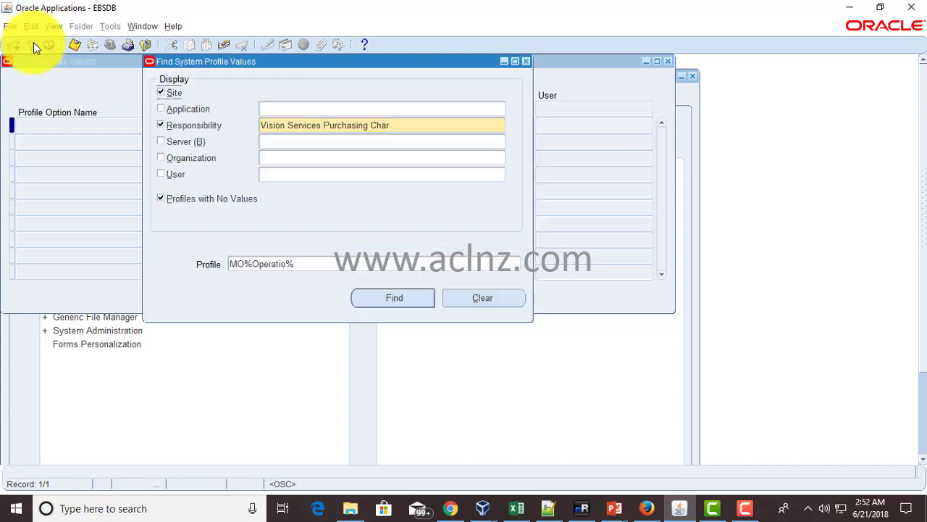
{"action": "left_click", "coordinate": [335, 260]}
{"action": "left_click", "coordinate": [330, 260]}
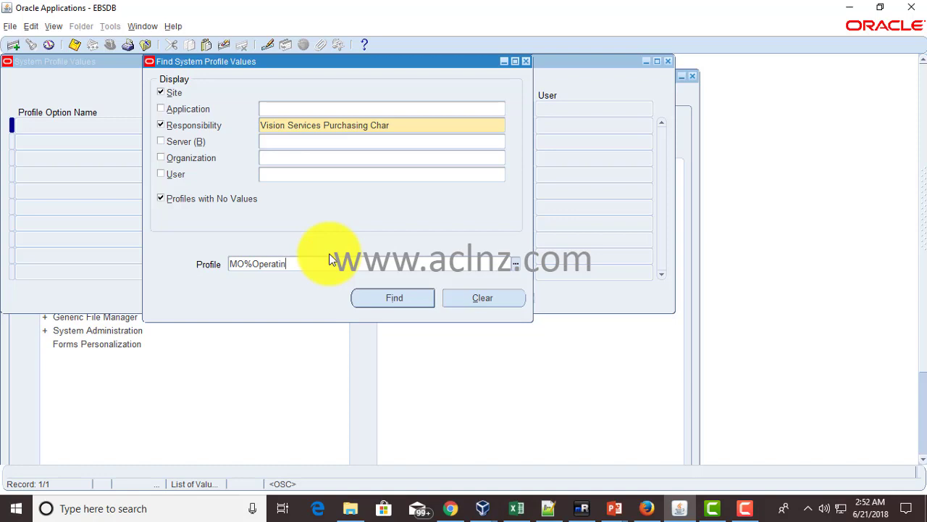
{"action": "type", "text": "%"}
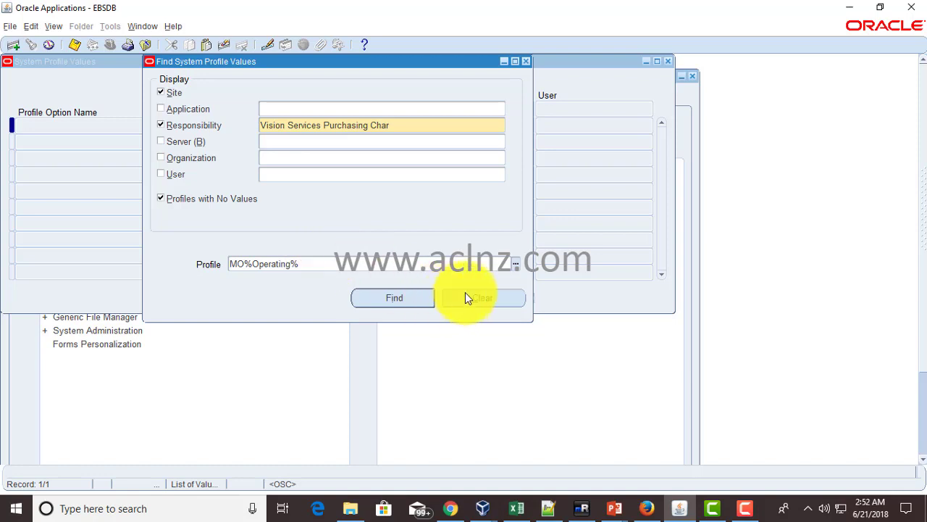
{"action": "left_click", "coordinate": [516, 264]}
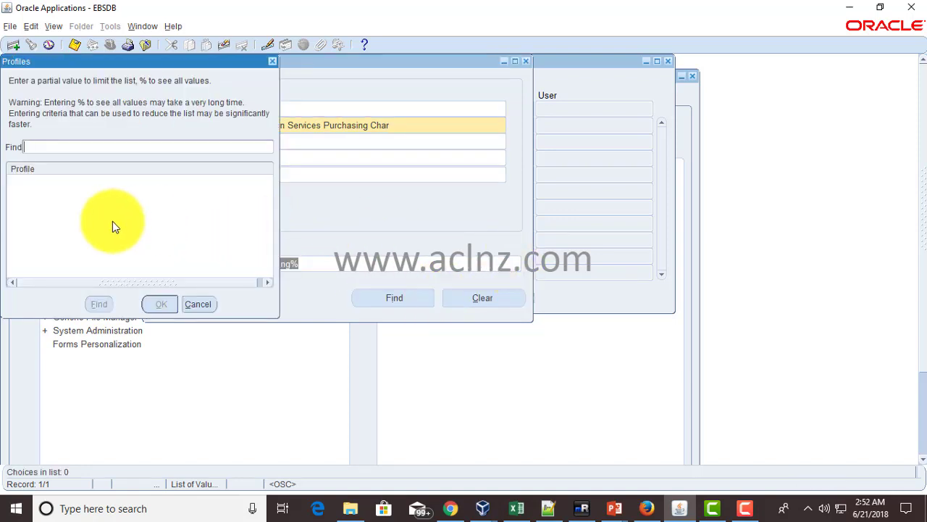
{"action": "type", "text": "MO%Op%"}
{"action": "key", "text": "Return"}
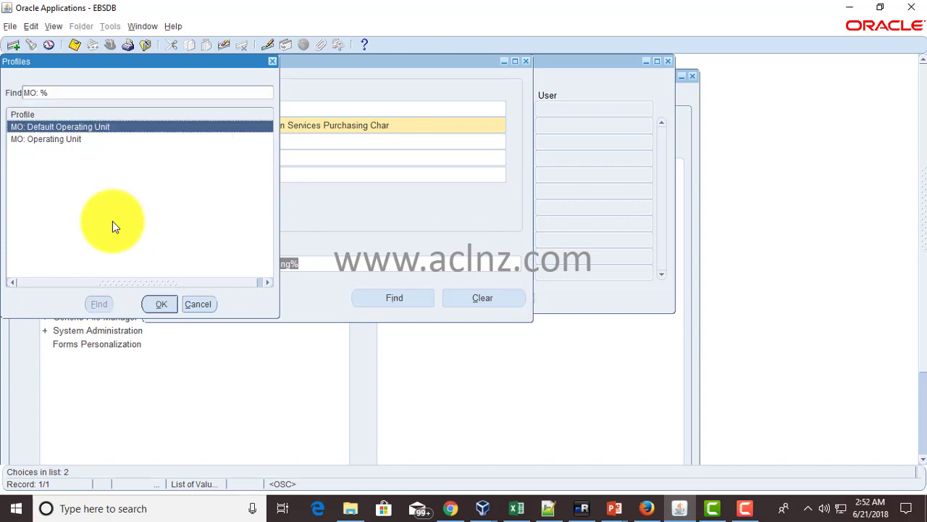
{"action": "left_click", "coordinate": [72, 138]}
{"action": "left_click", "coordinate": [161, 303]}
{"action": "left_click", "coordinate": [379, 303]}
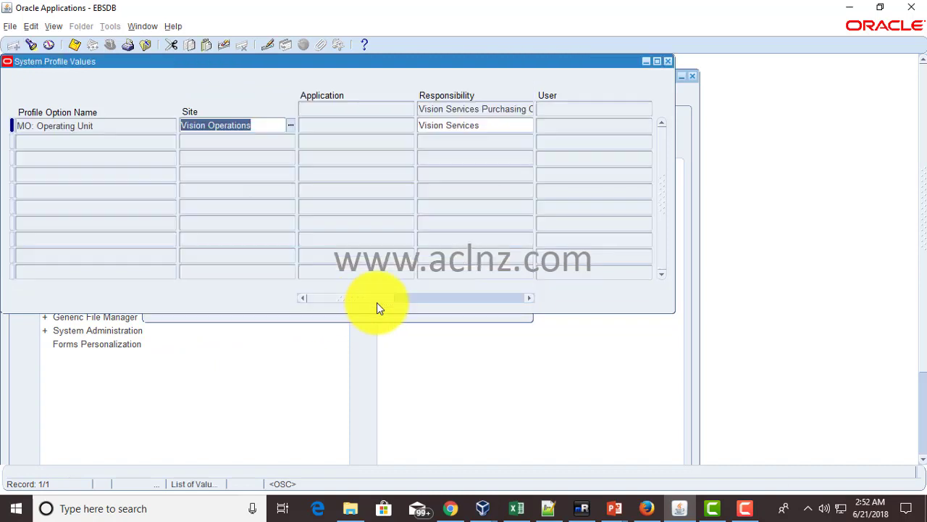
Step: Review the operating units allowed for the Responsibility value of MO: Operating Unit and keep the existing choice
{"action": "left_click", "coordinate": [490, 127]}
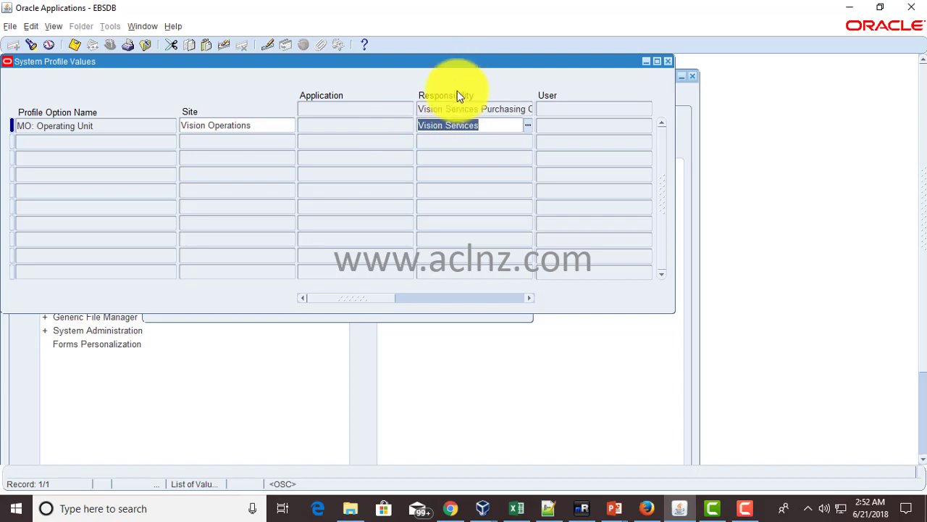
{"action": "left_click", "coordinate": [530, 125]}
{"action": "left_click", "coordinate": [212, 366]}
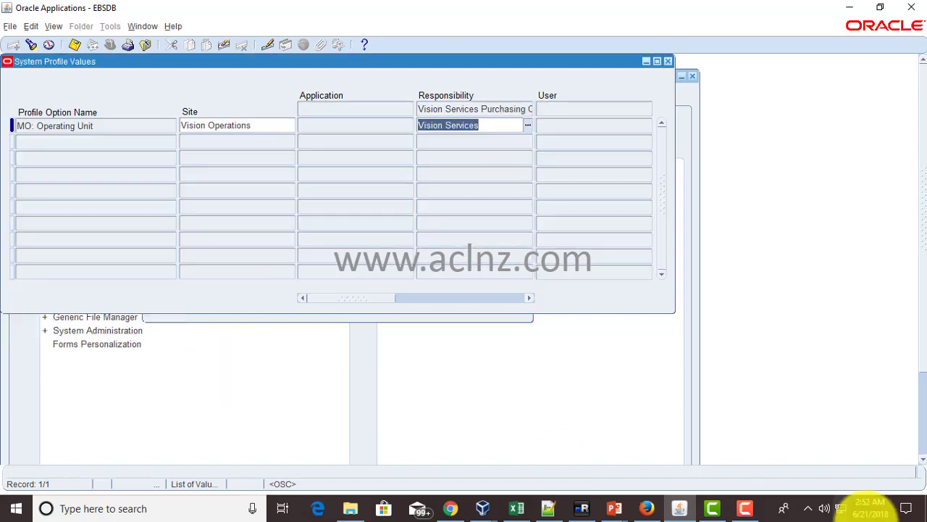
Step: Switch to the PowerPoint slide show to review the slide on inventory system profile options for intercompany transactions
{"action": "mouse_move", "coordinate": [612, 504]}
{"action": "left_click", "coordinate": [678, 455]}
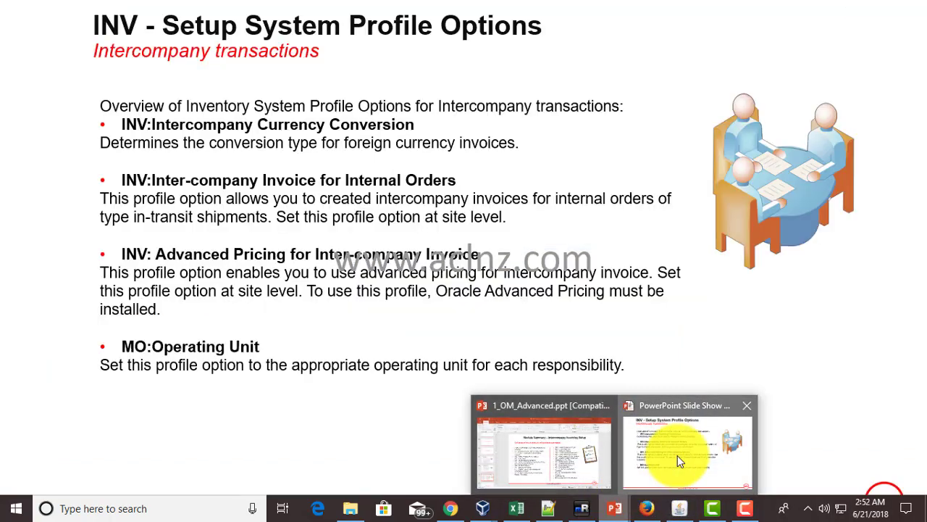